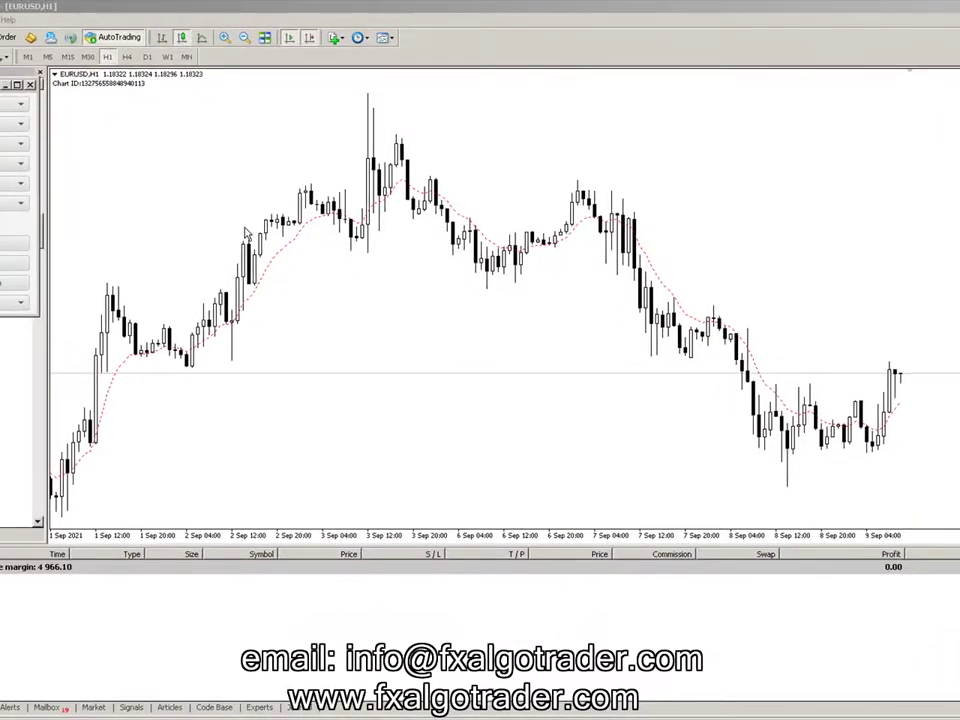
Step: Check which indicators are attached to the EURUSD H1 chart, then close the indicator list
right_click(242, 242)
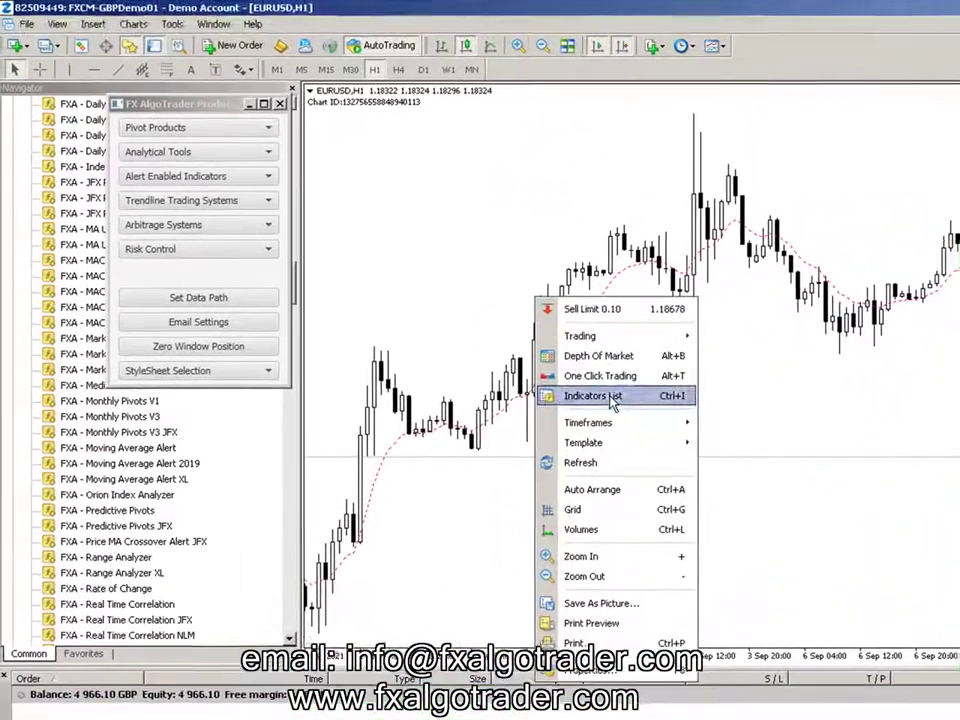
left_click(290, 323)
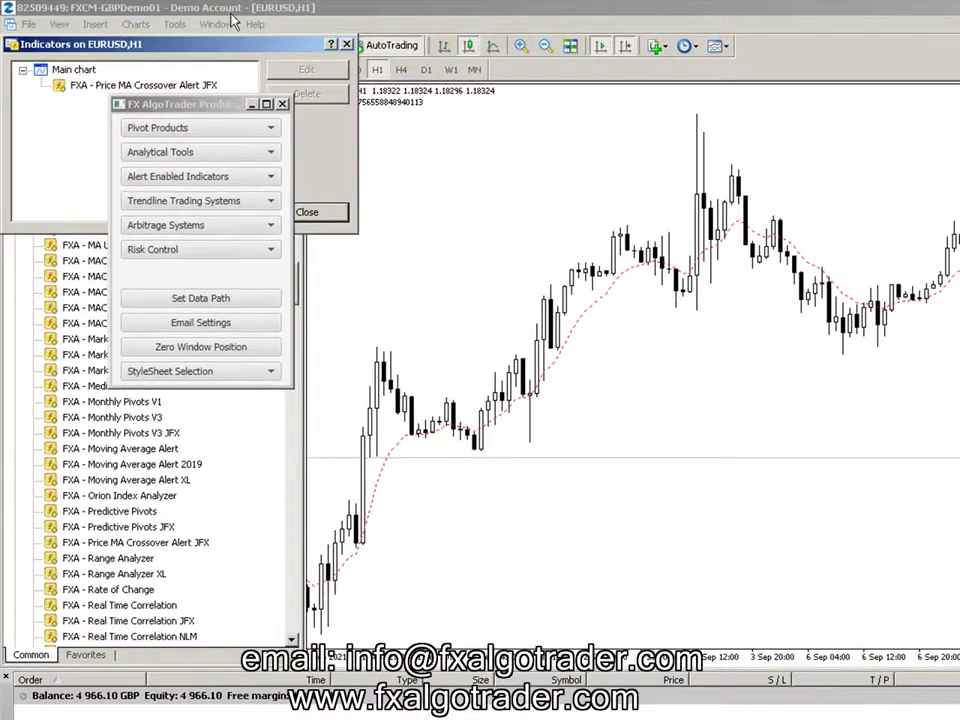
left_click_drag(232, 44, 764, 235)
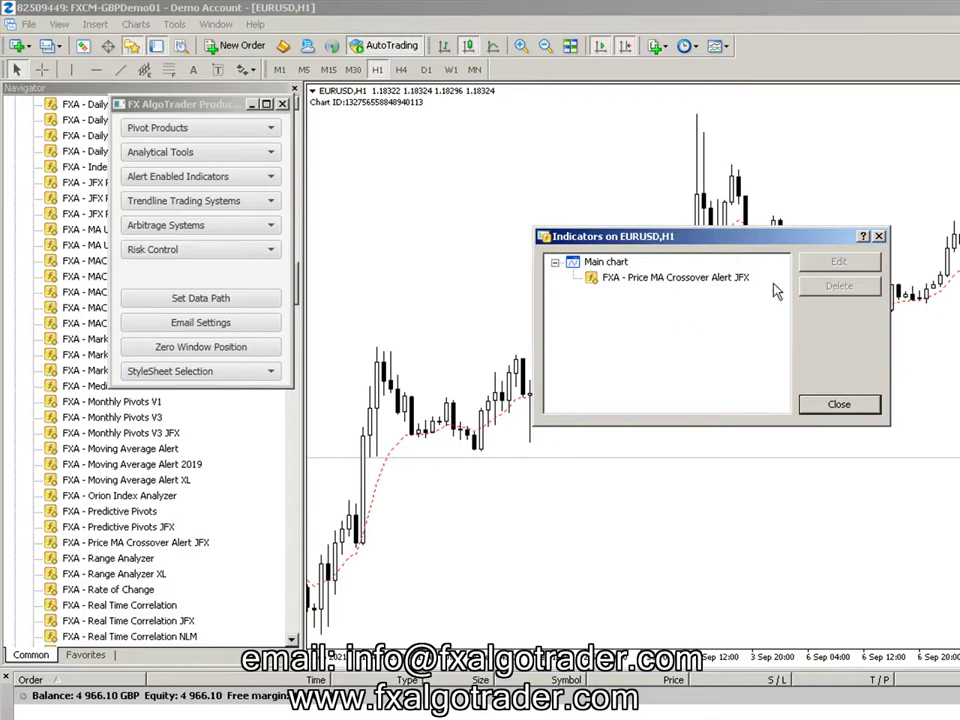
left_click(879, 236)
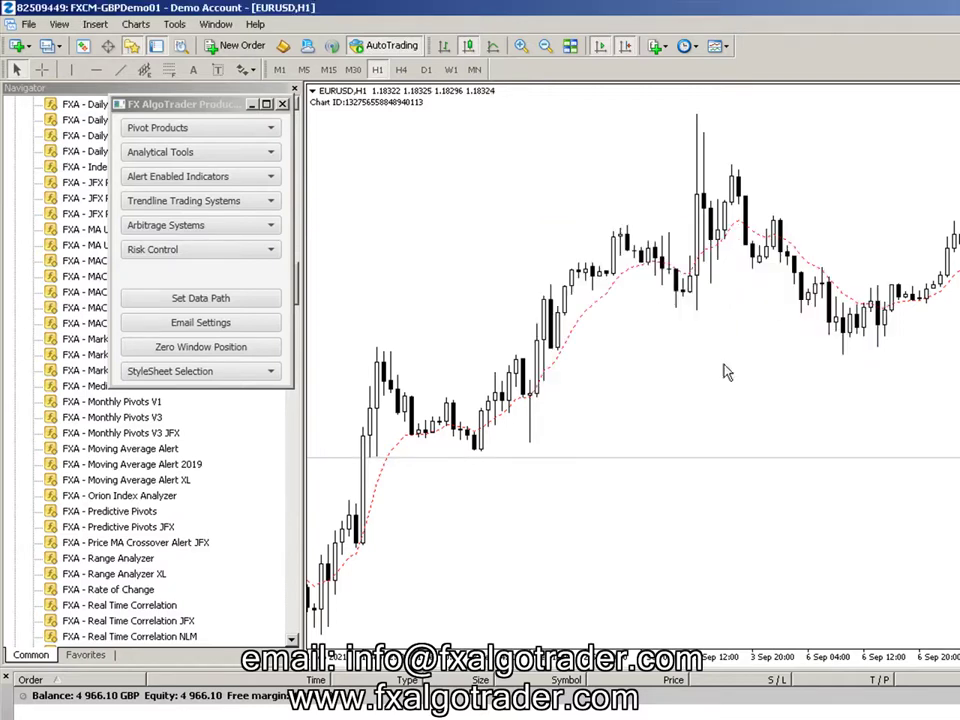
Step: Open the Price/MA Cross-Proximity interface, switch the EURUSD chart to H4 and minimise the alert history window
left_click(175, 177)
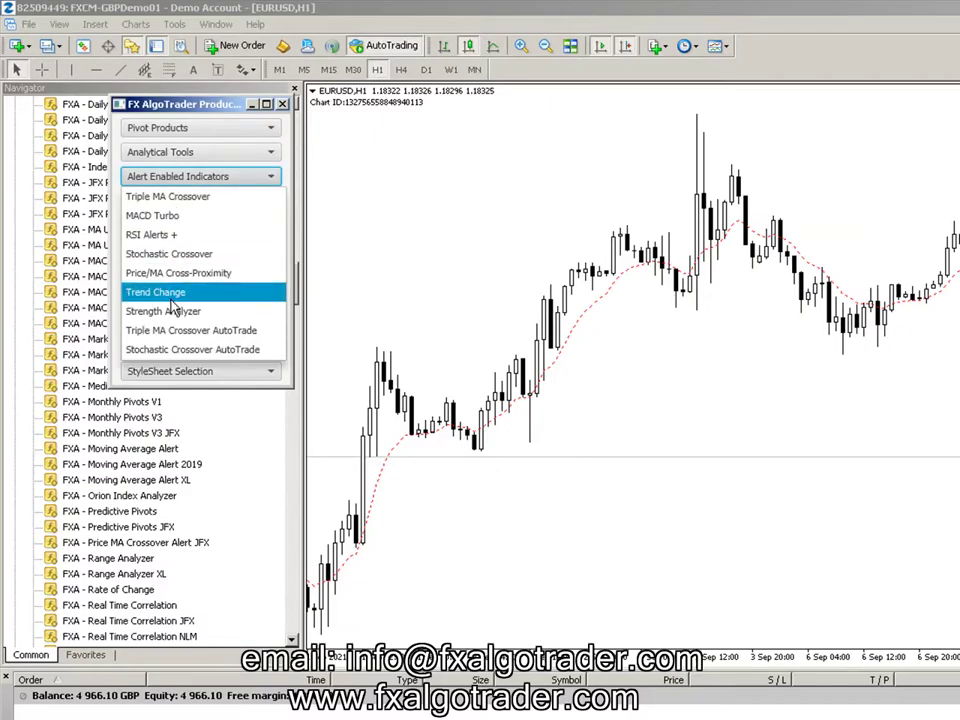
left_click(140, 275)
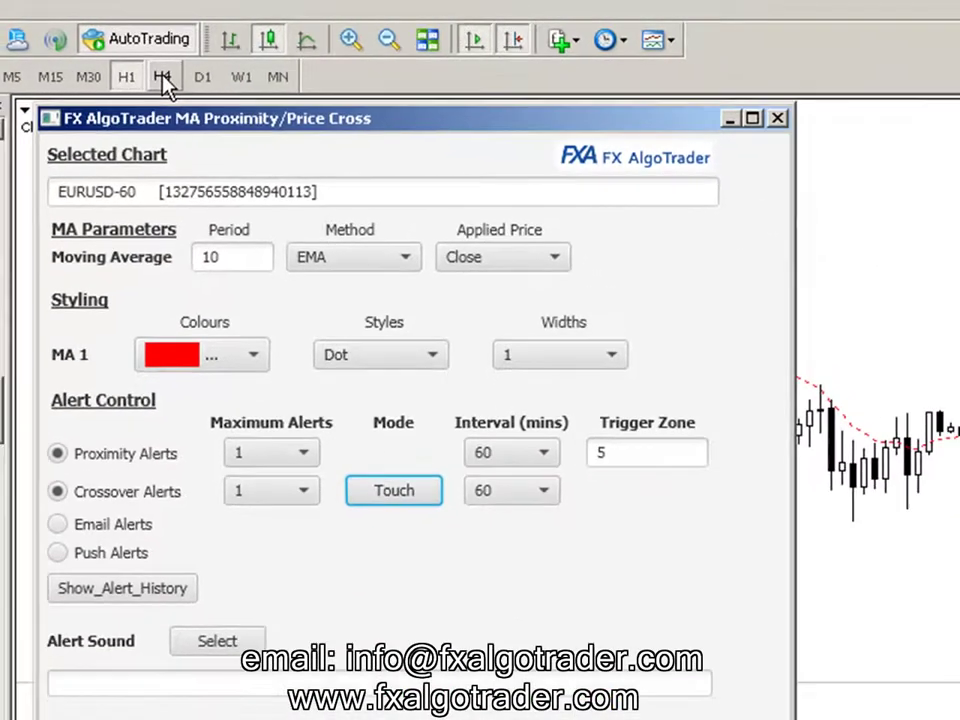
left_click(163, 78)
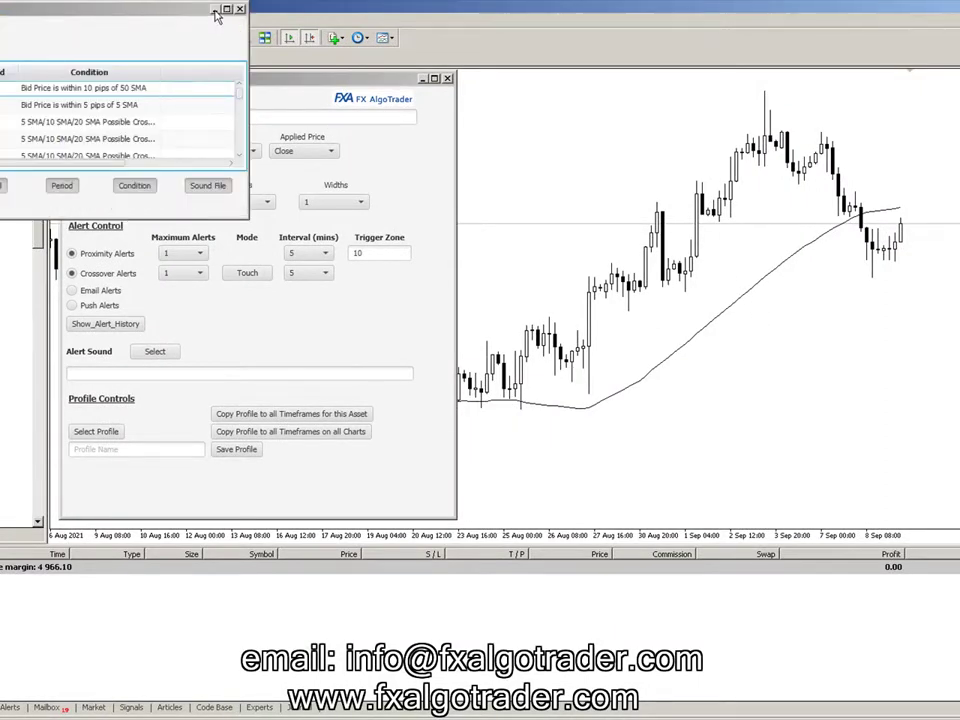
left_click(216, 14)
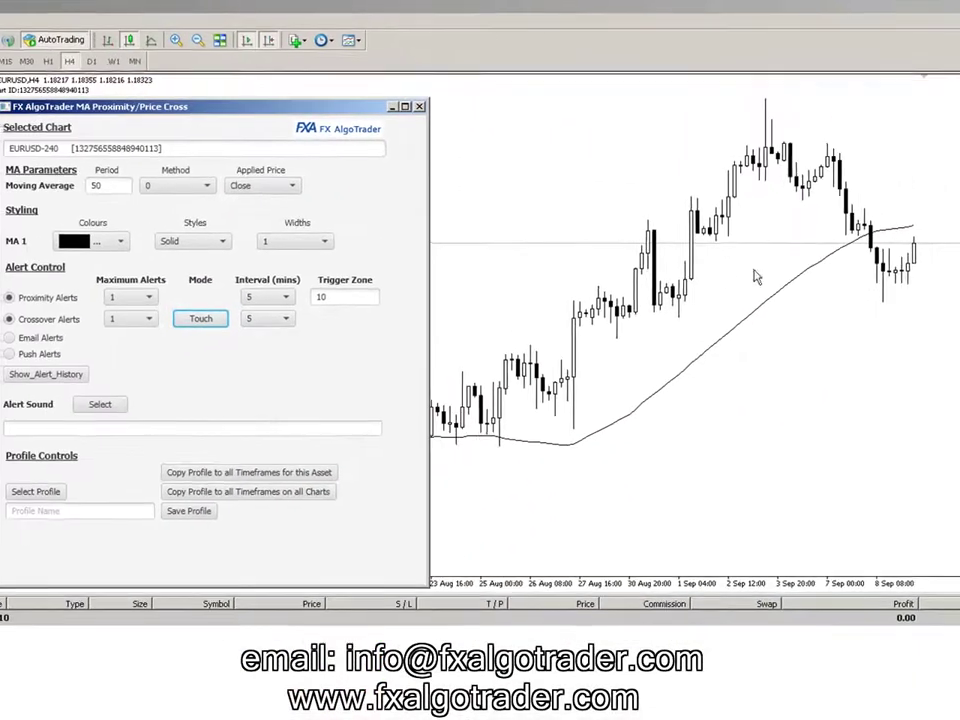
Step: Set the EURUSD H4 moving average period to 100 and its method to SMA
left_click_drag(118, 188, 73, 188)
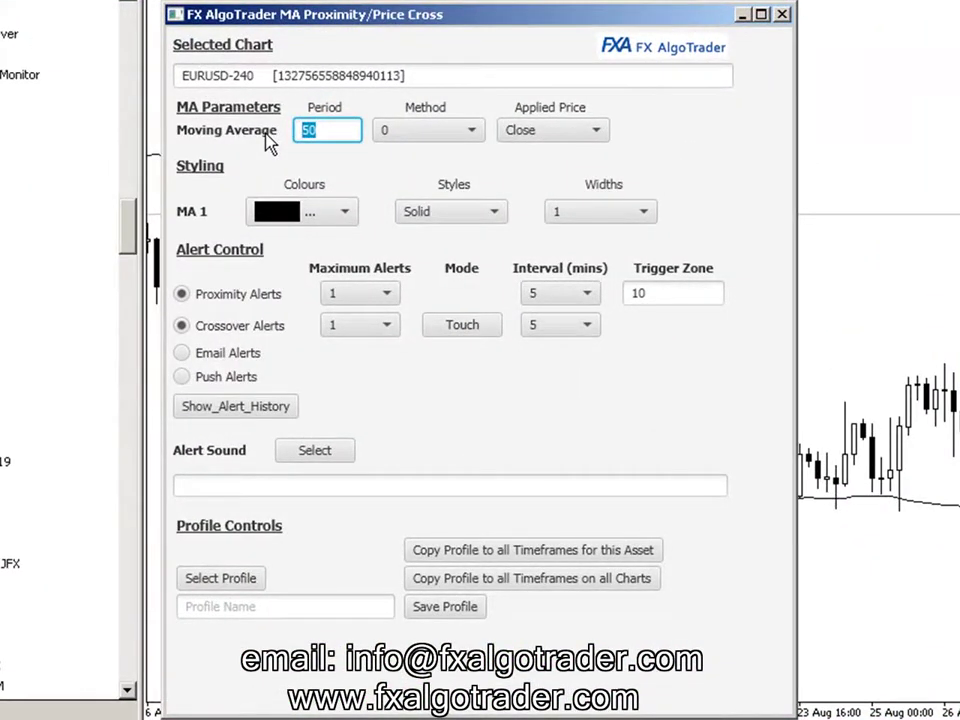
type("100")
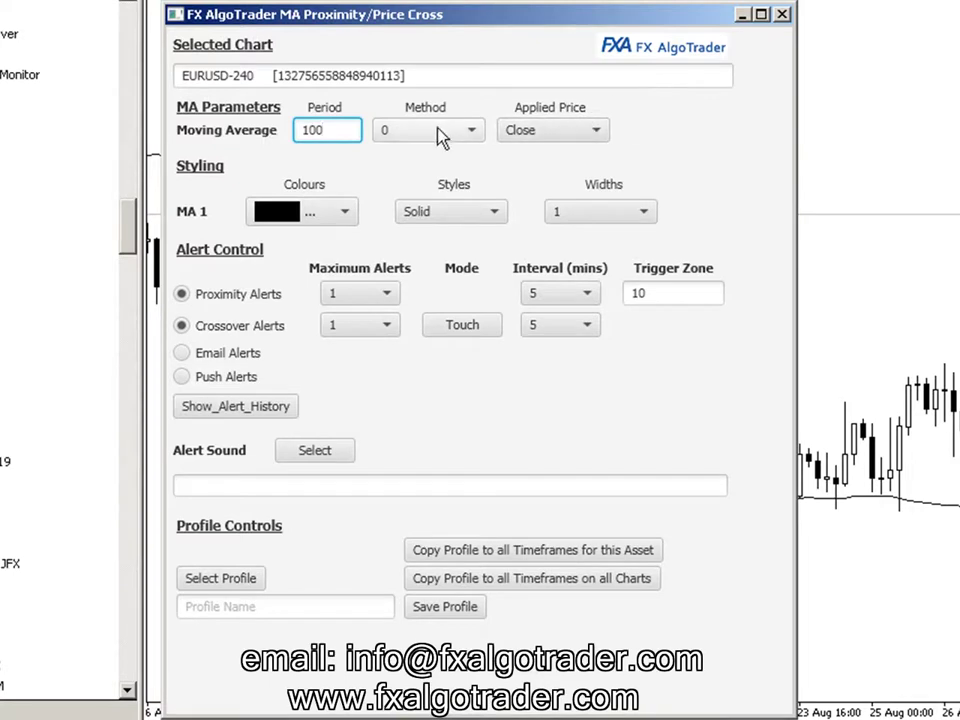
left_click(429, 133)
left_click(430, 160)
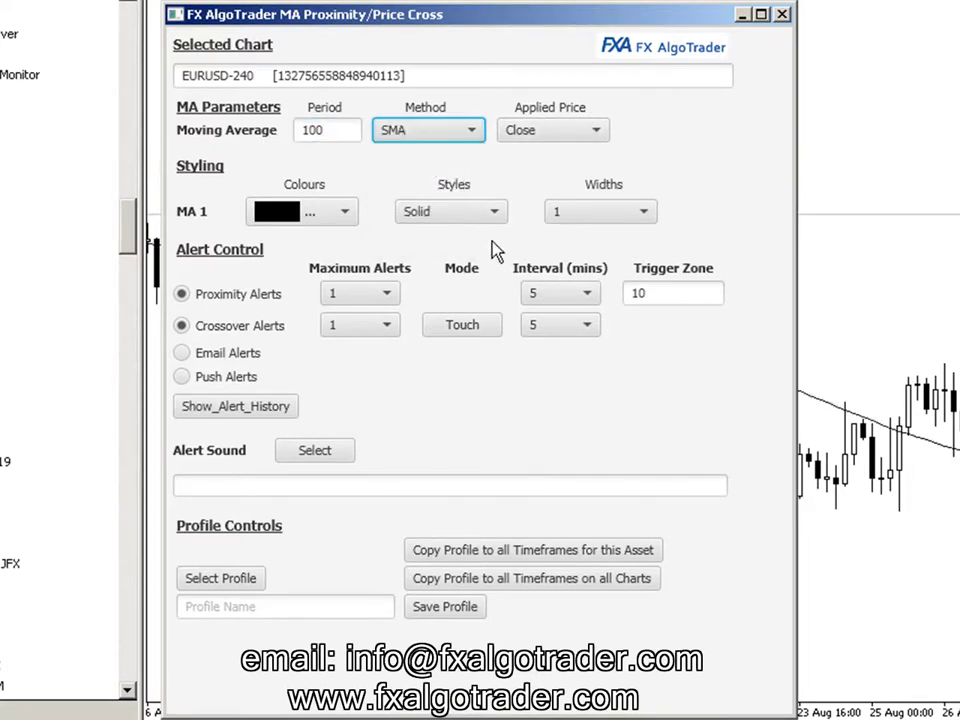
Step: Switch the moving average method through EMA and SMMA to LWMA, and set the applied price to Open
left_click(439, 134)
left_click(420, 190)
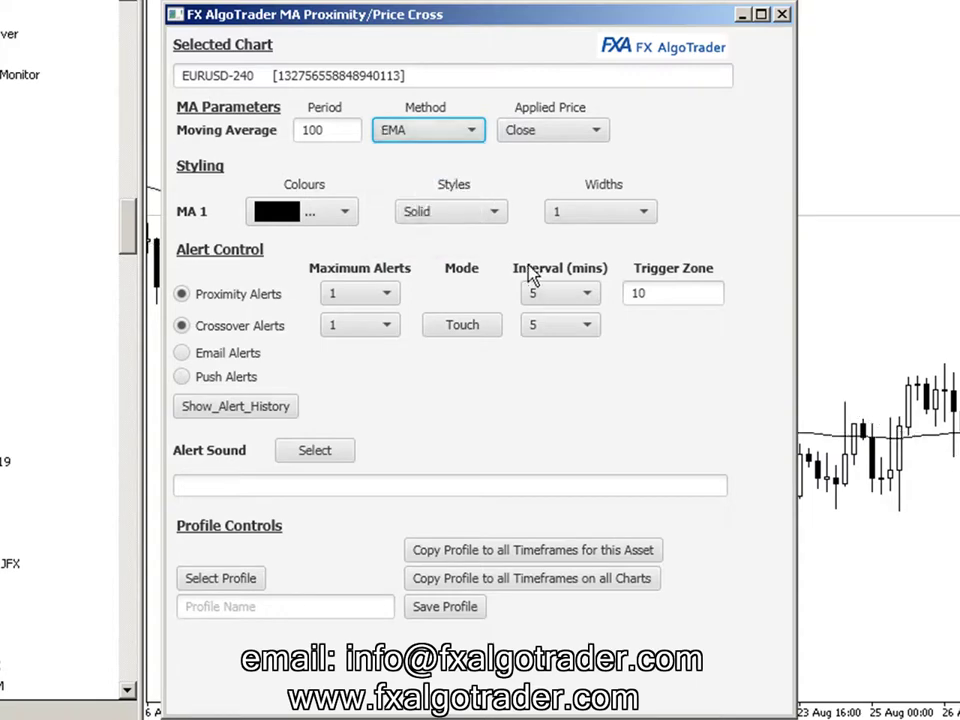
left_click(448, 130)
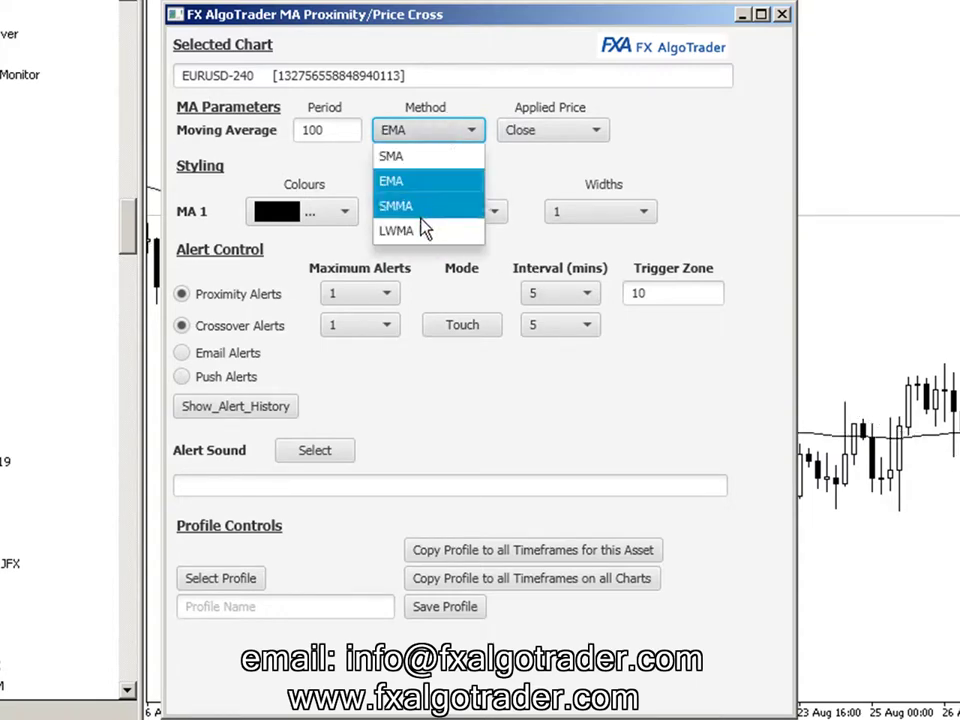
left_click(420, 207)
left_click(448, 135)
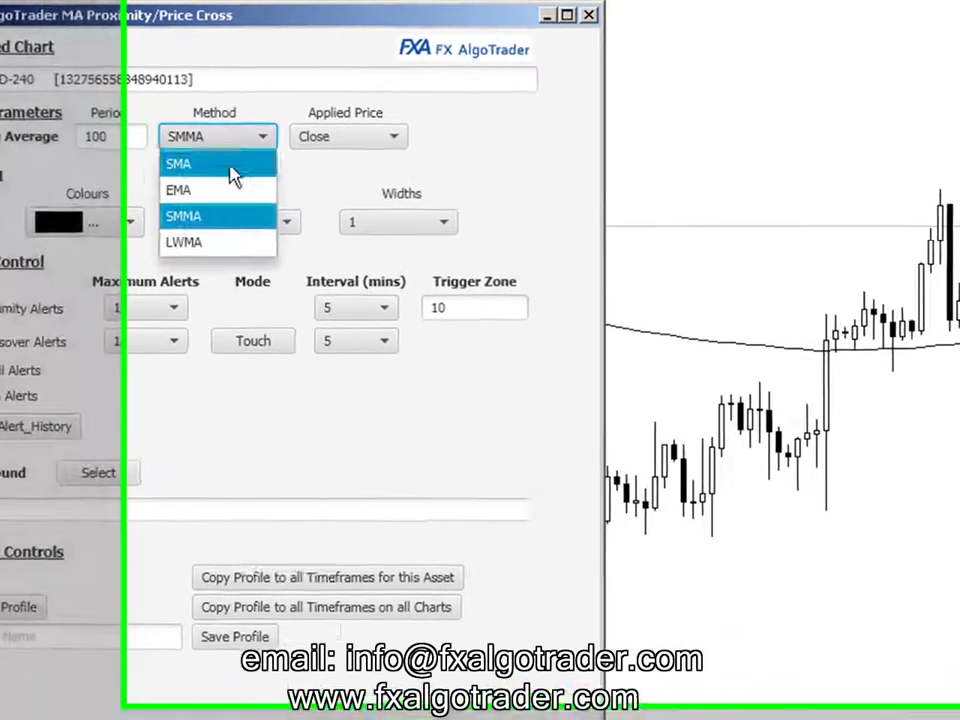
left_click(97, 252)
left_click(245, 142)
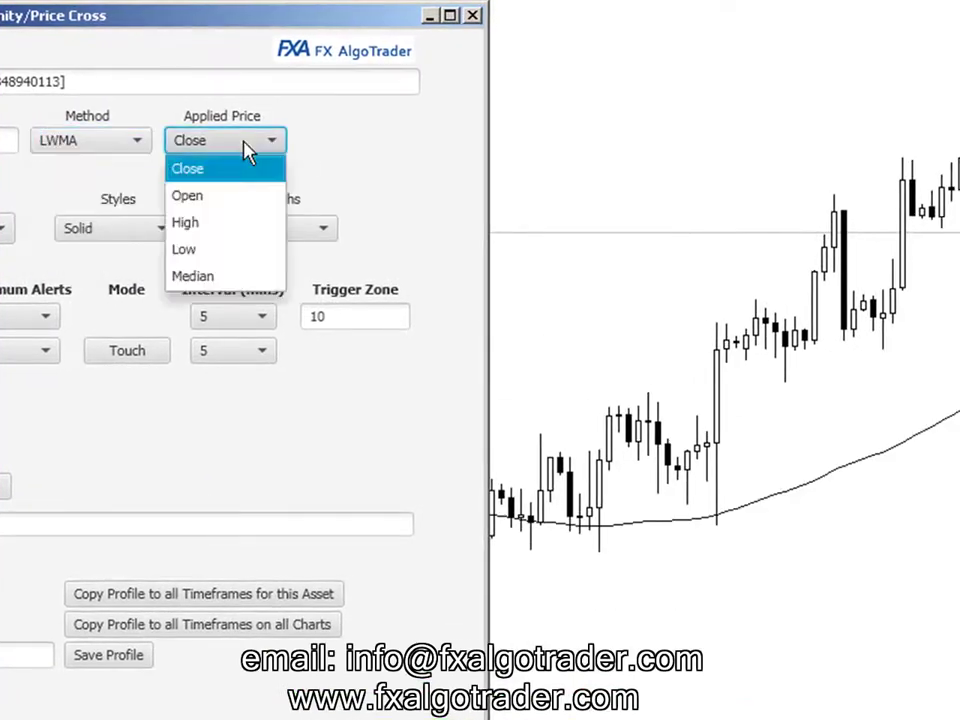
left_click(210, 197)
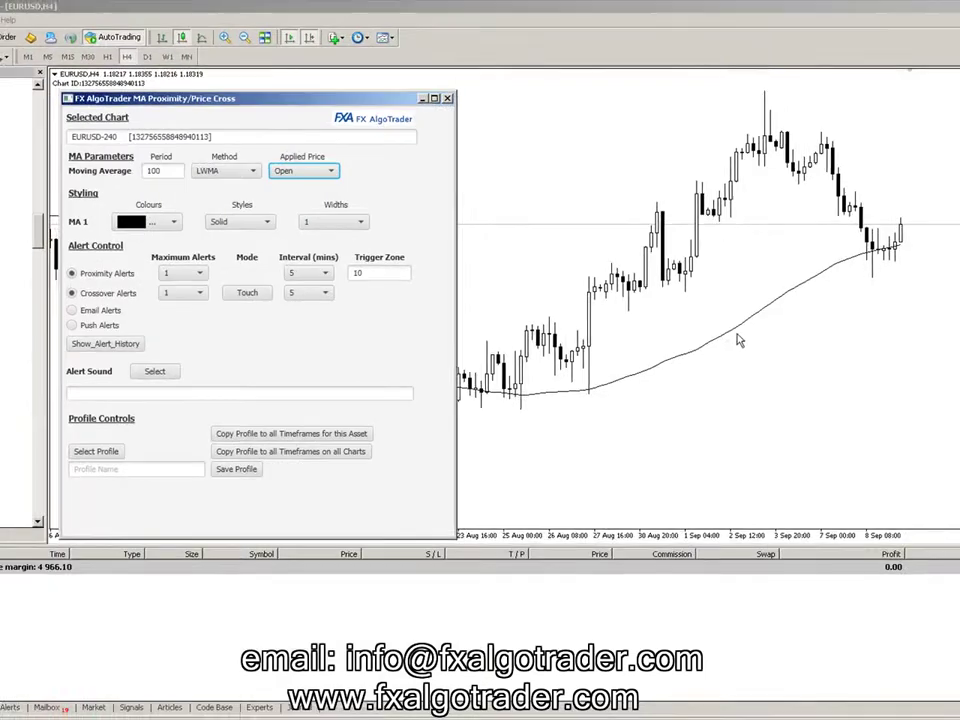
Step: Examine the input variables of the Price MA Crossover Alert JFX indicator on the EURUSD chart
right_click(741, 337)
left_click(763, 340)
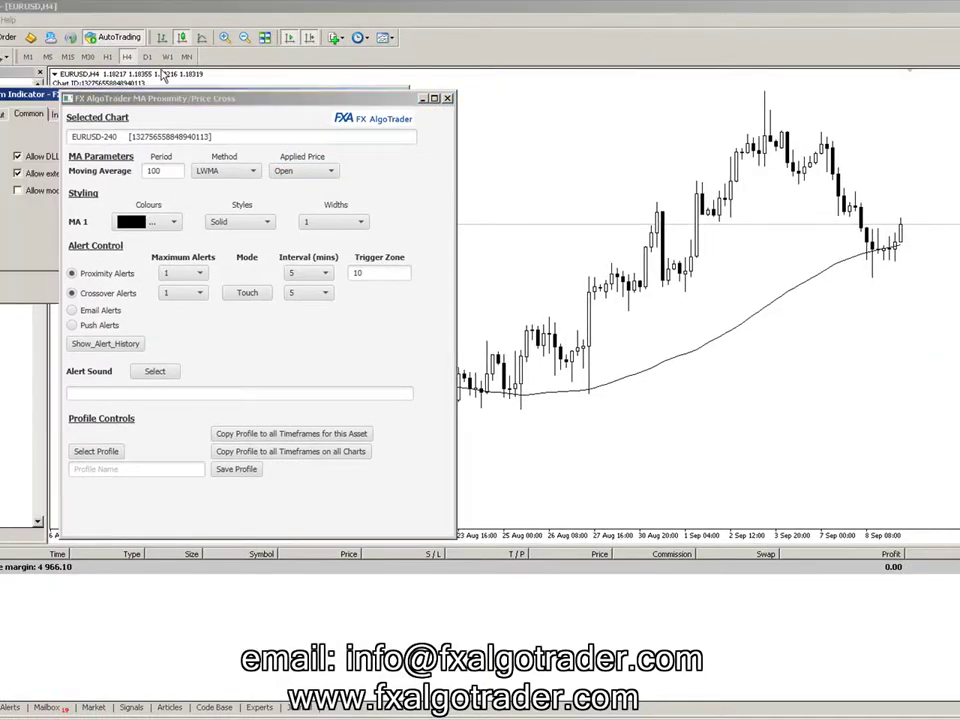
left_click_drag(15, 100, 690, 186)
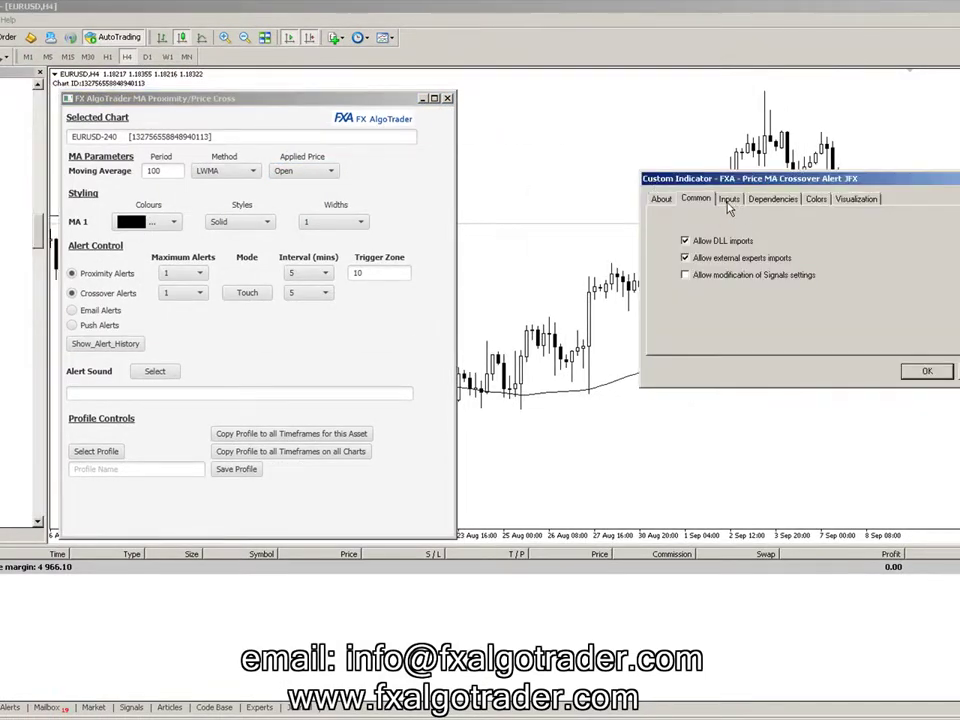
left_click(729, 200)
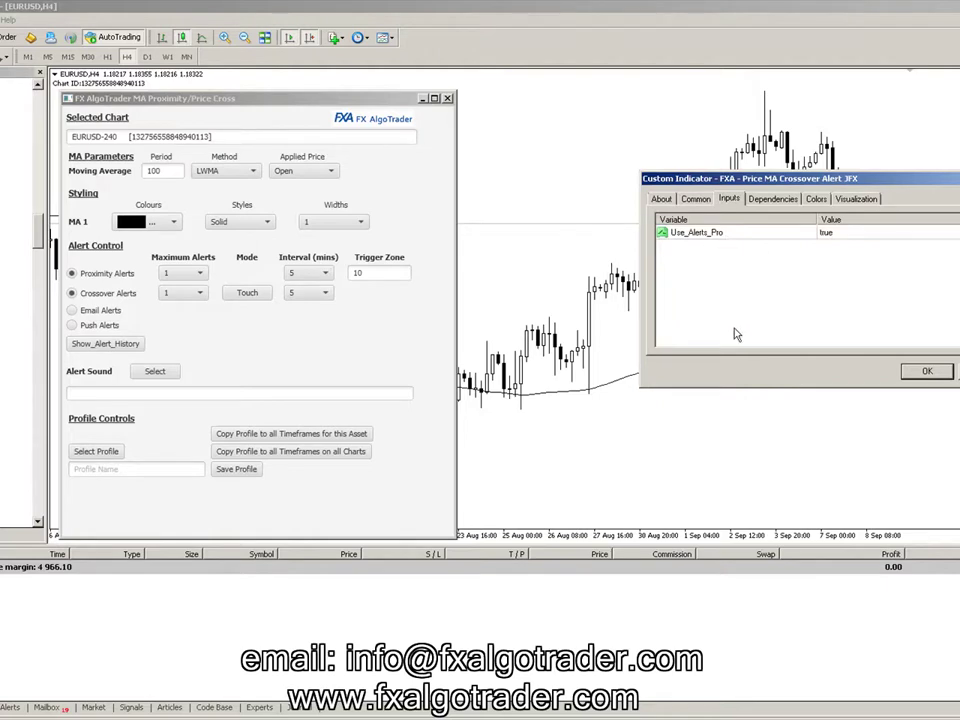
key("Return")
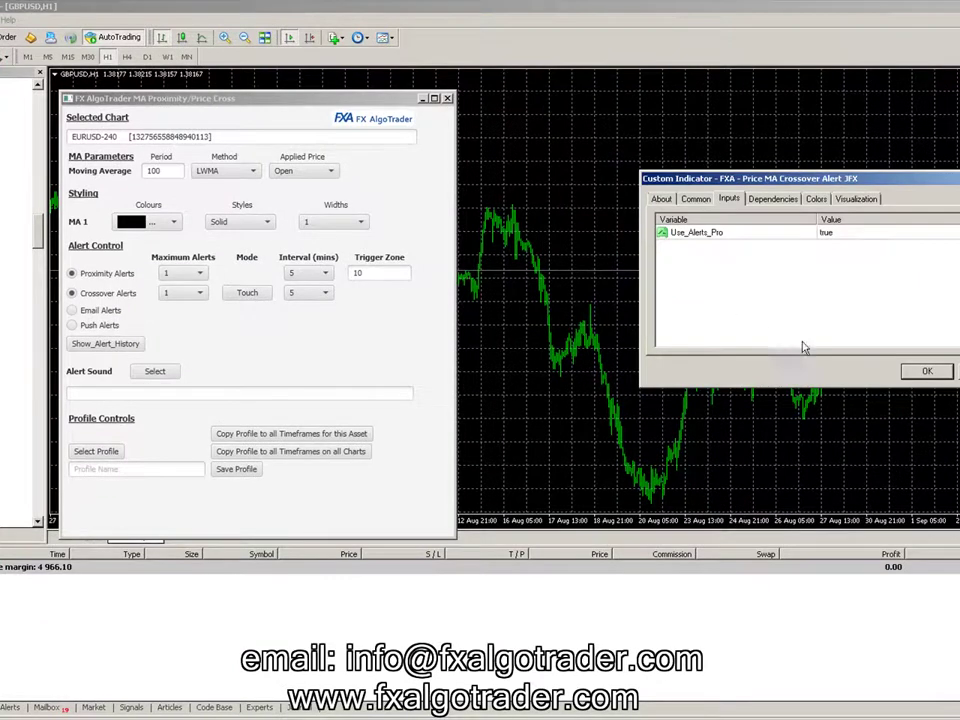
Step: Attach the Price MA Crossover Alert JFX indicator to the GBPUSD H1 chart and apply the Black On White colour scheme
left_click(927, 371)
right_click(887, 253)
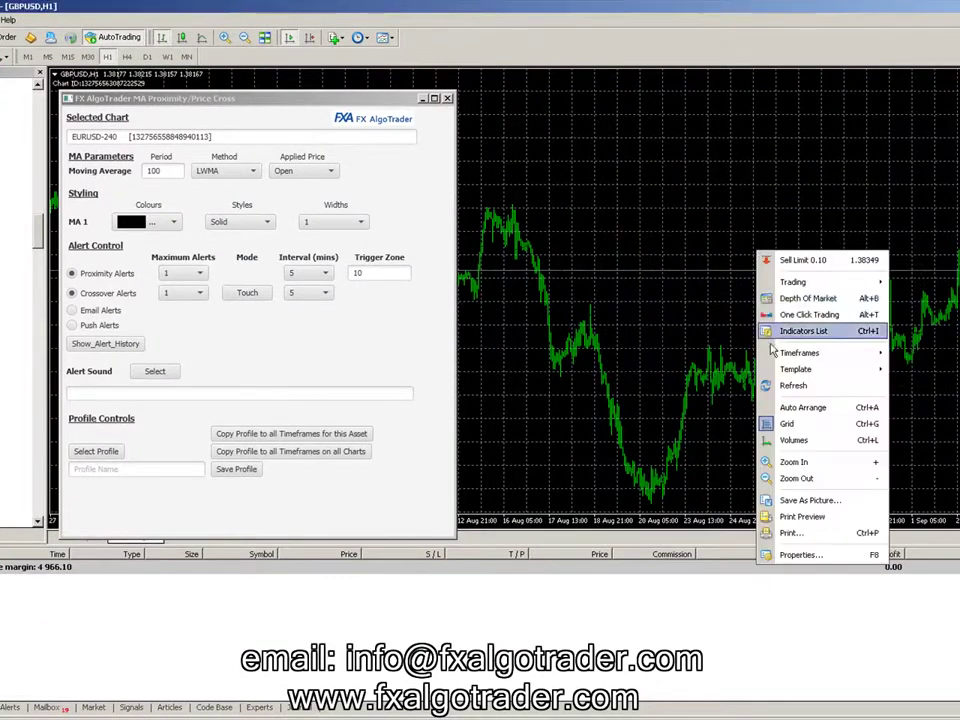
left_click(792, 554)
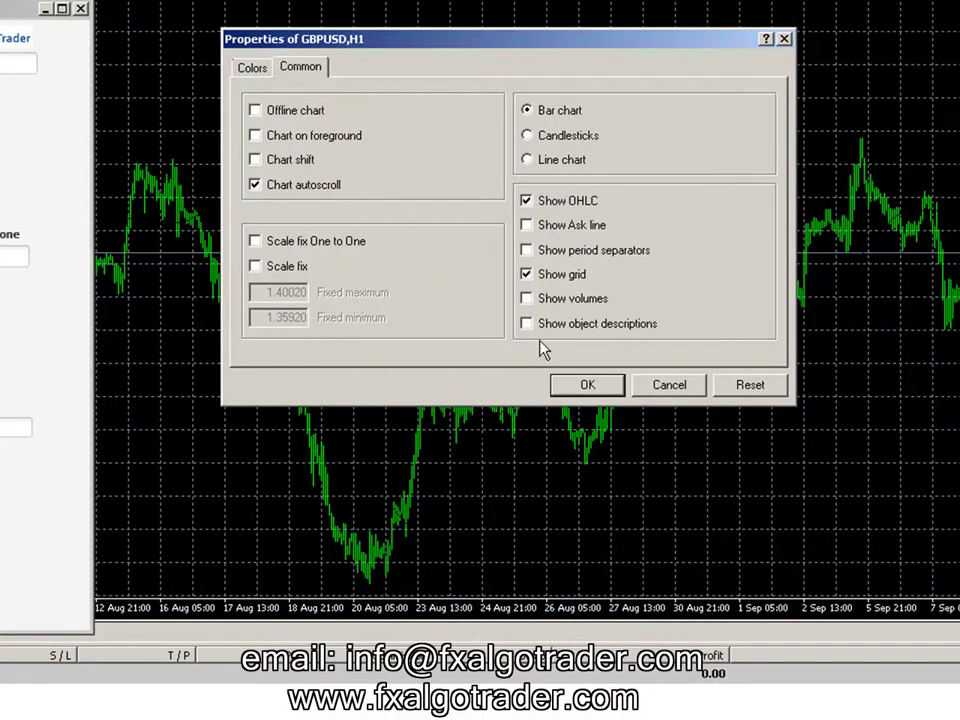
left_click(252, 67)
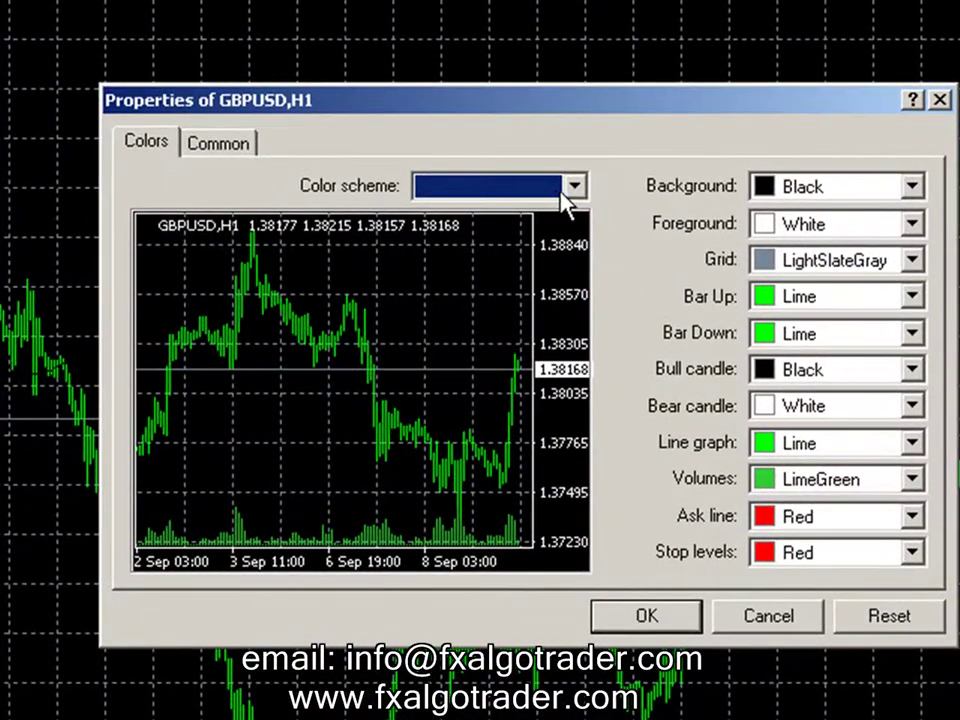
left_click(570, 178)
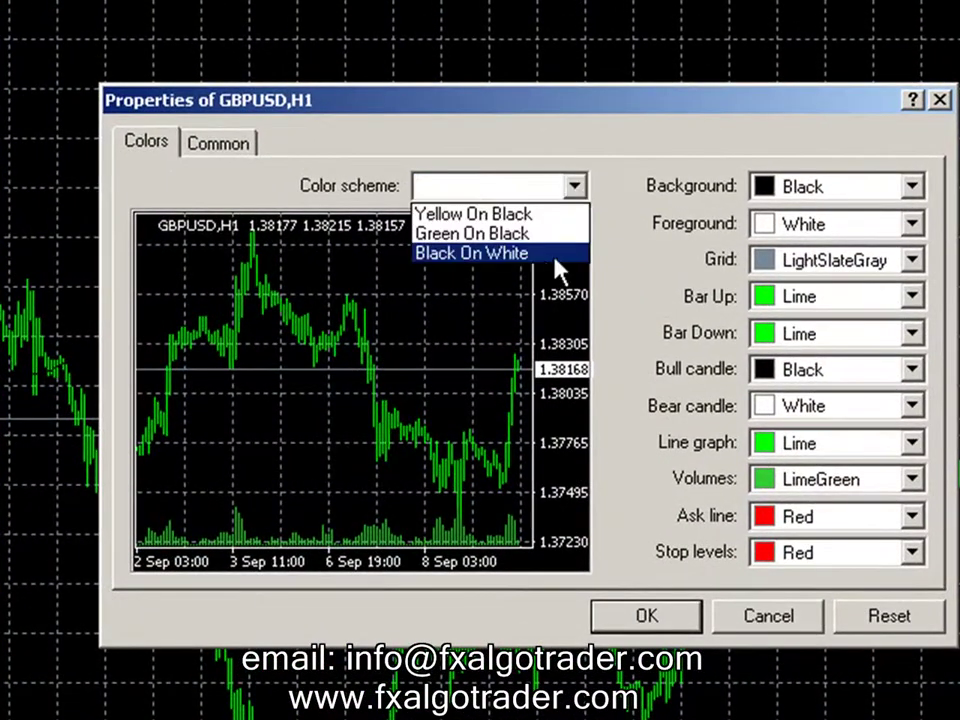
left_click(537, 253)
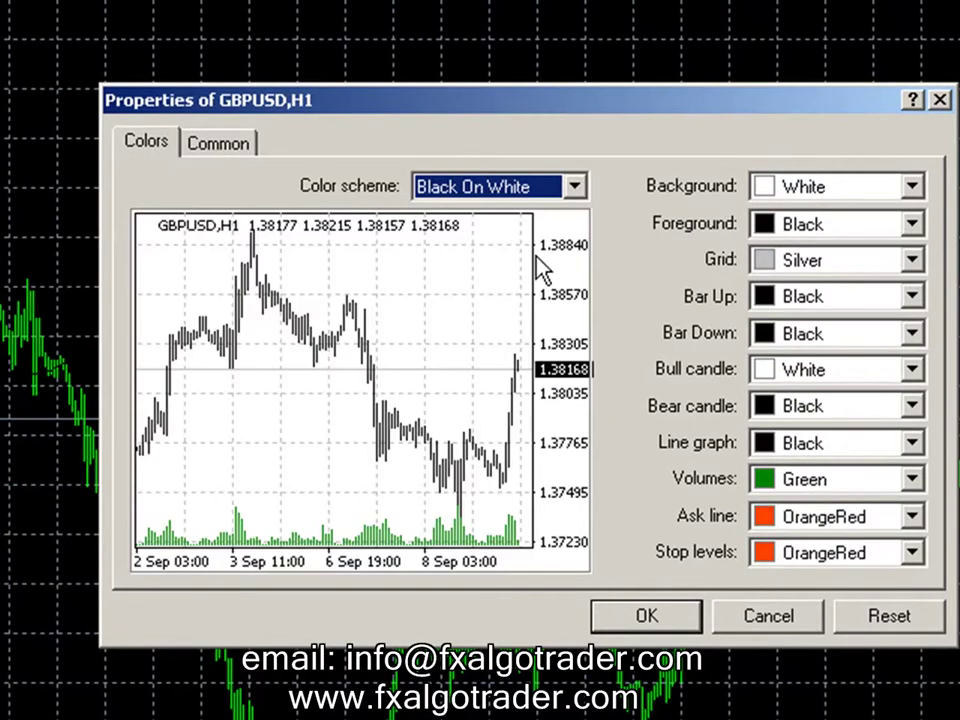
left_click(647, 616)
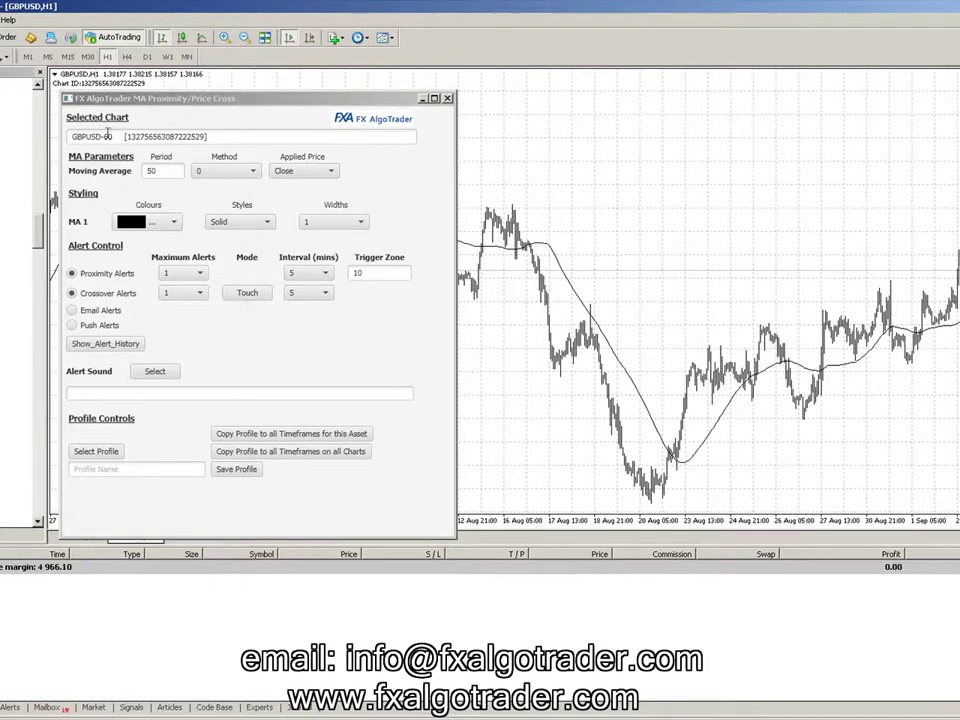
Step: Display the GBPUSD chart as candlesticks with chart shift enabled
left_click(182, 37)
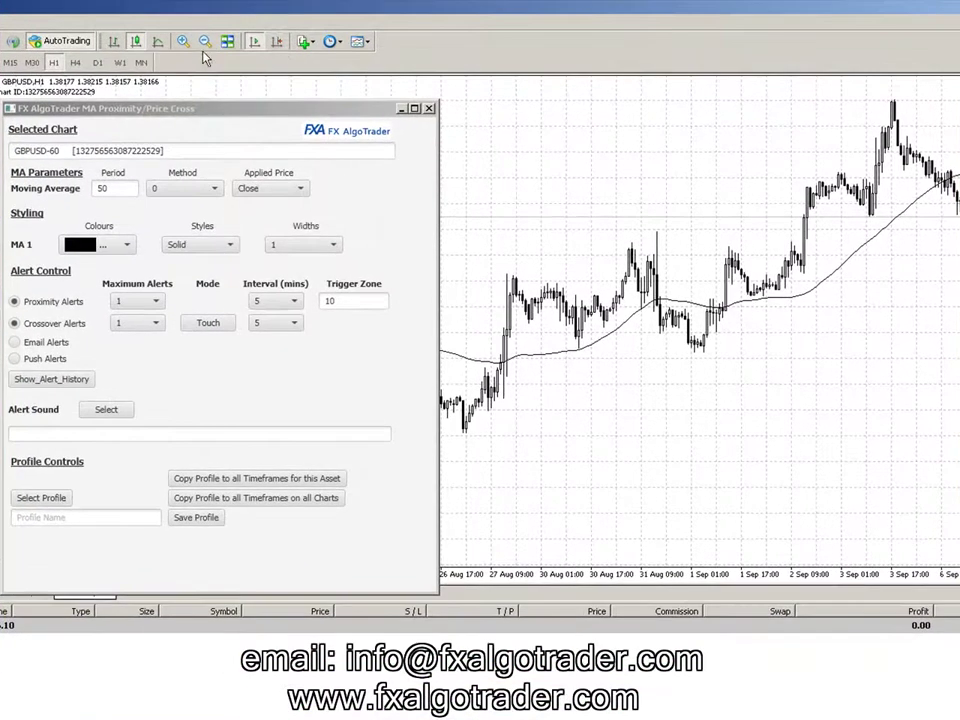
left_click(277, 43)
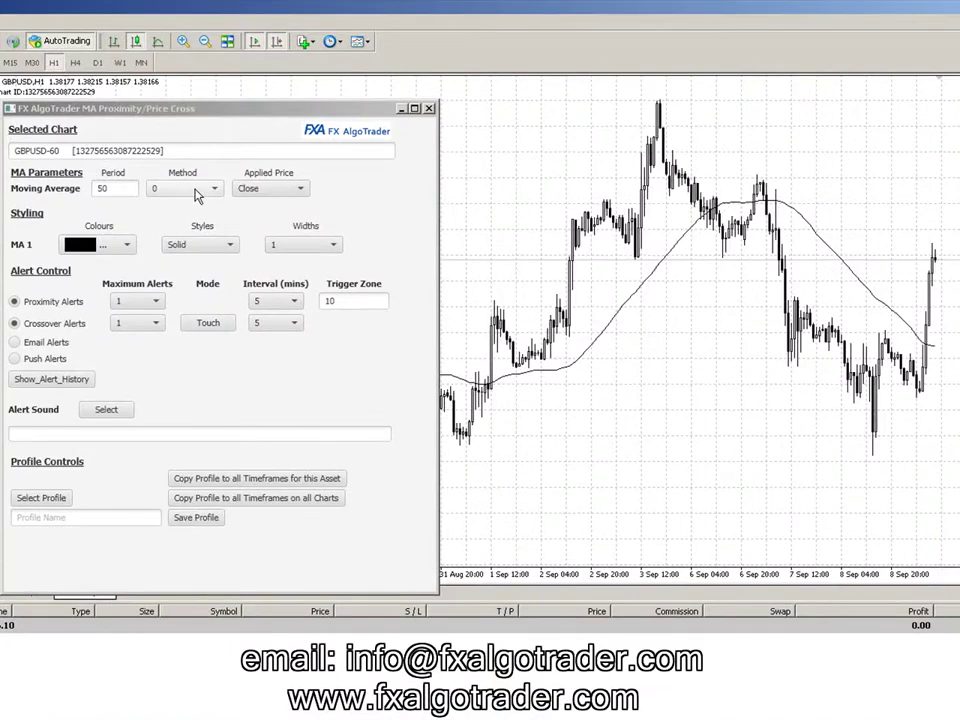
Step: Style the GBPUSD H1 moving average line with the Olive colour and the Dot style
left_click(120, 245)
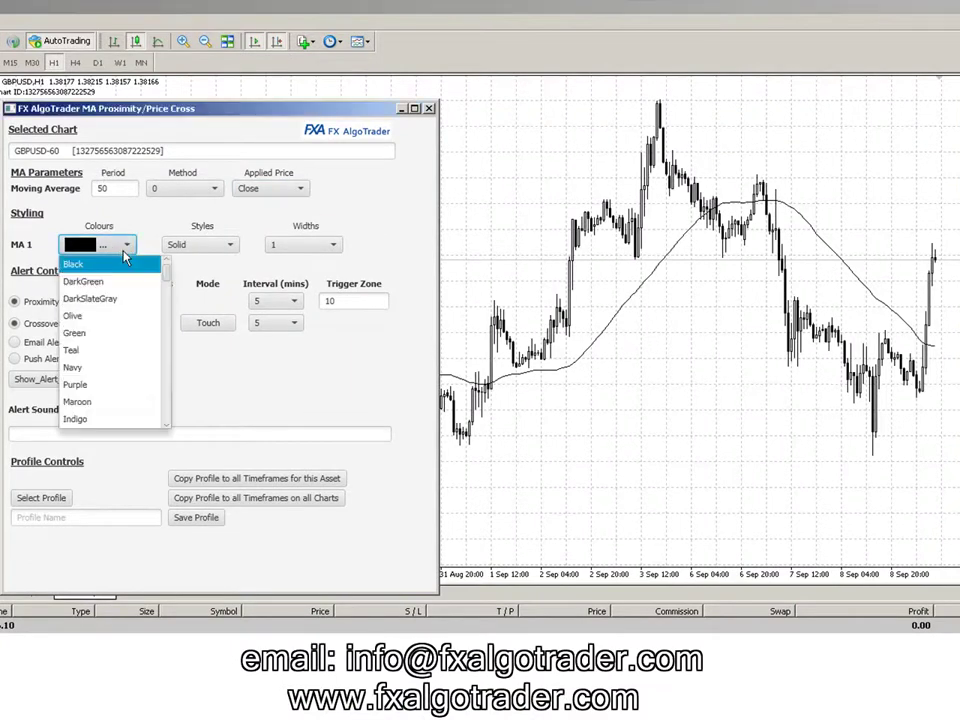
left_click(88, 315)
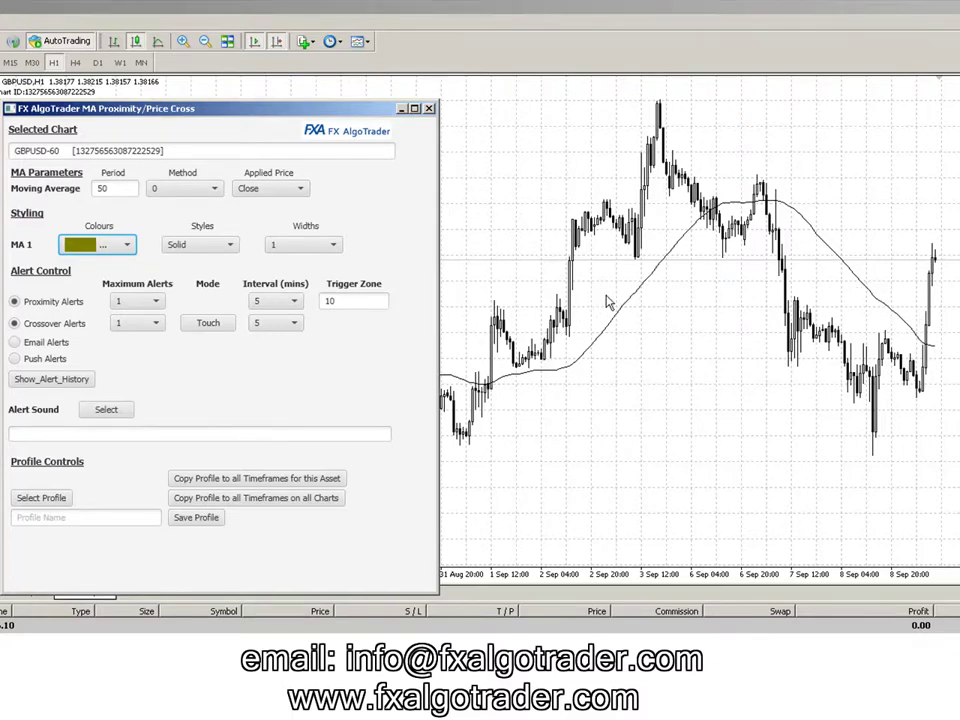
left_click(229, 245)
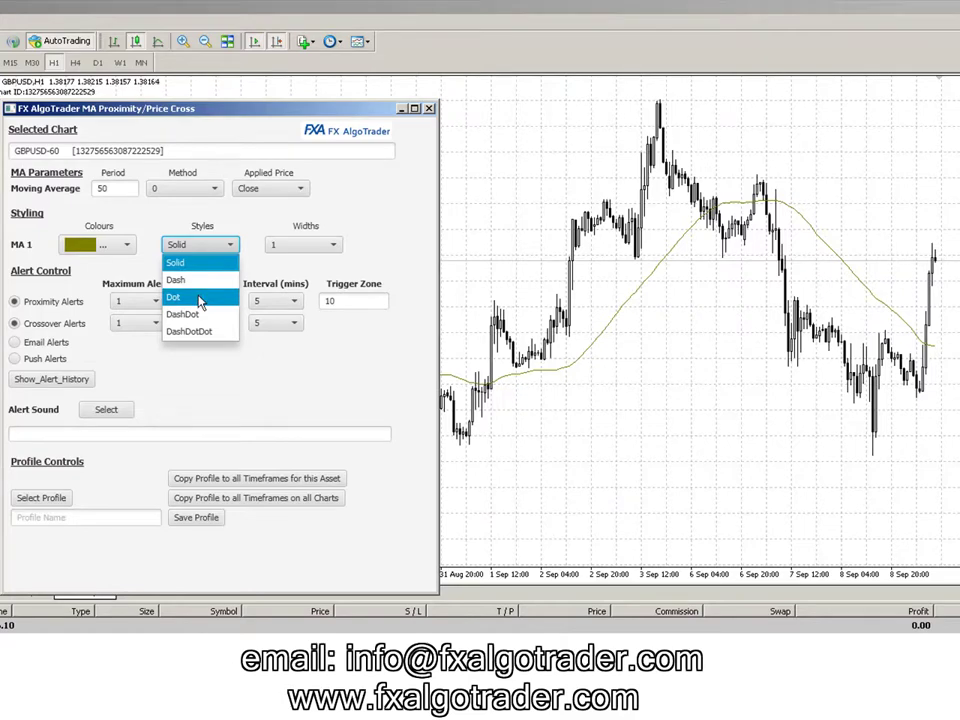
left_click(200, 298)
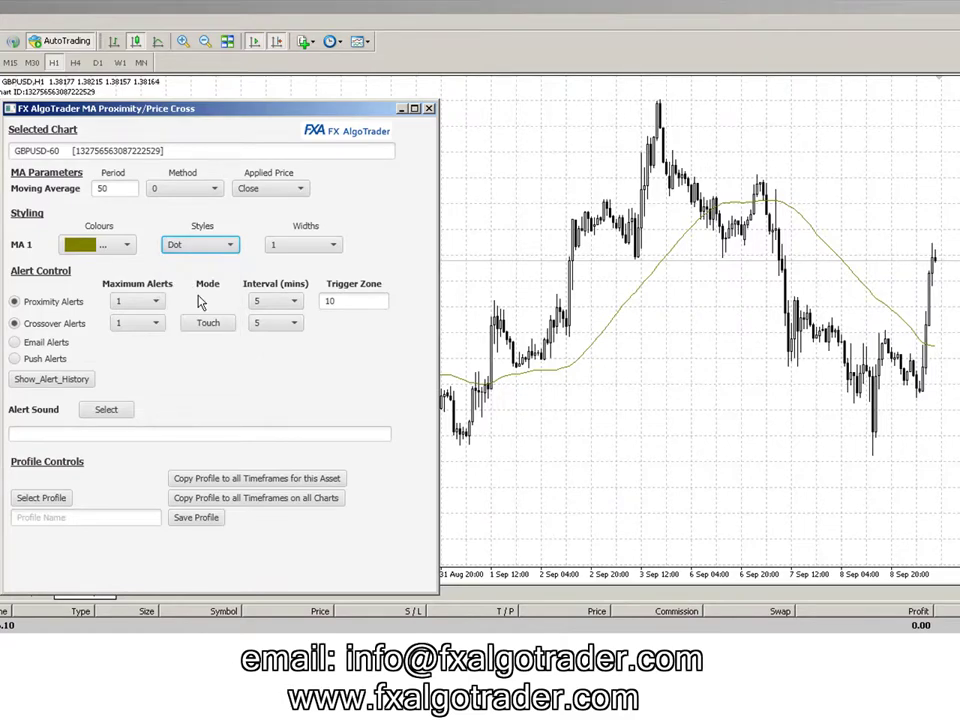
Step: Set the GBPUSD M15 moving average period to 5 and move the alert history window clear of the recent candles
left_click(183, 41)
left_click(183, 41)
left_click(183, 41)
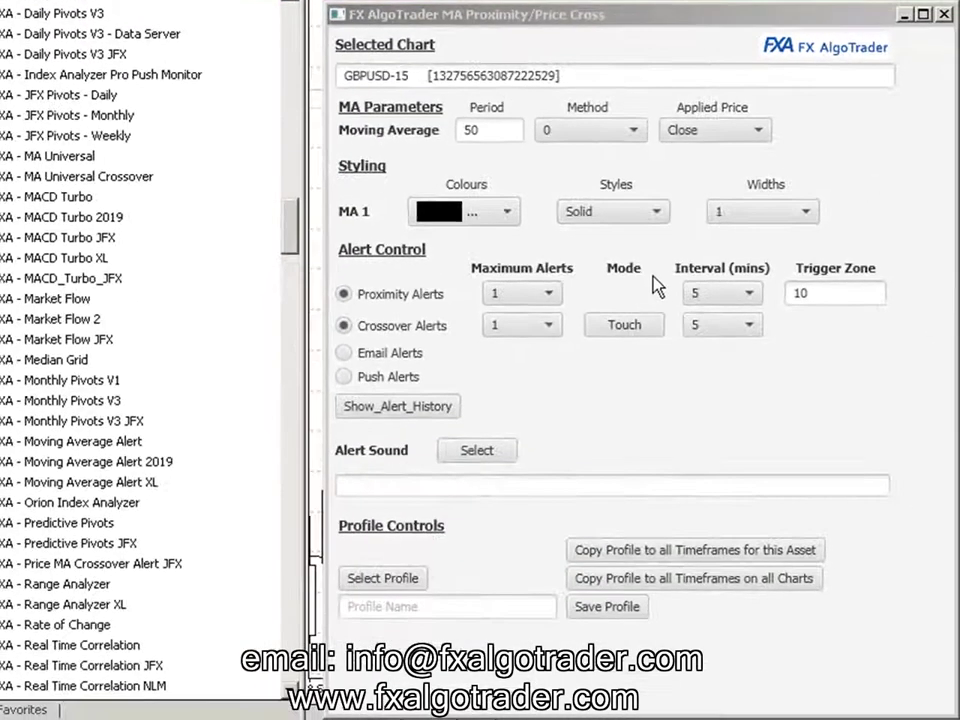
double_click(455, 283)
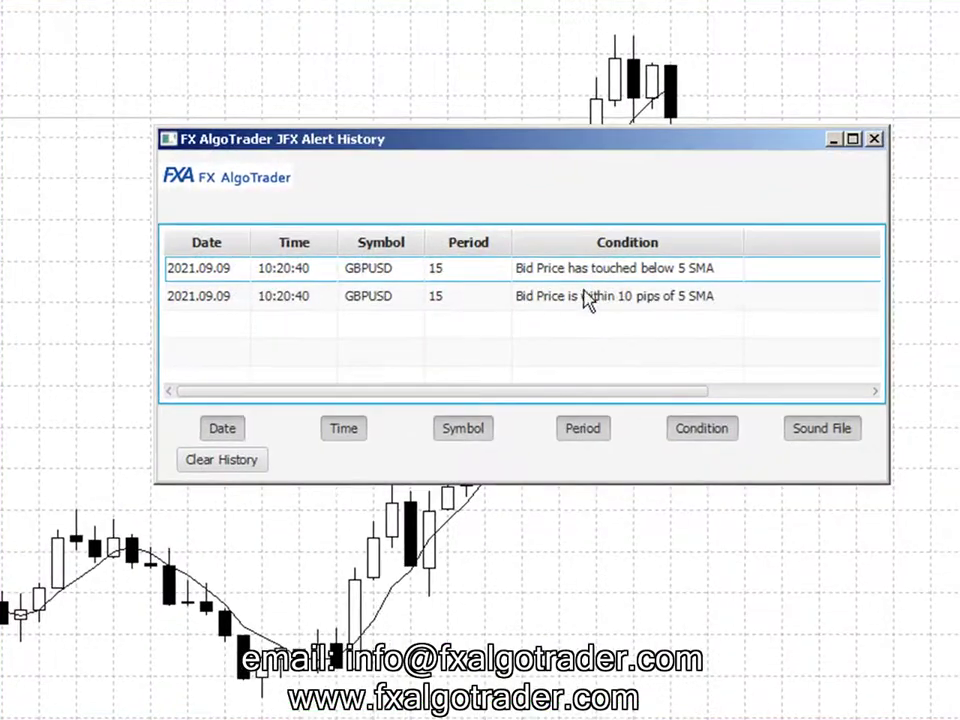
left_click_drag(536, 150, 454, 286)
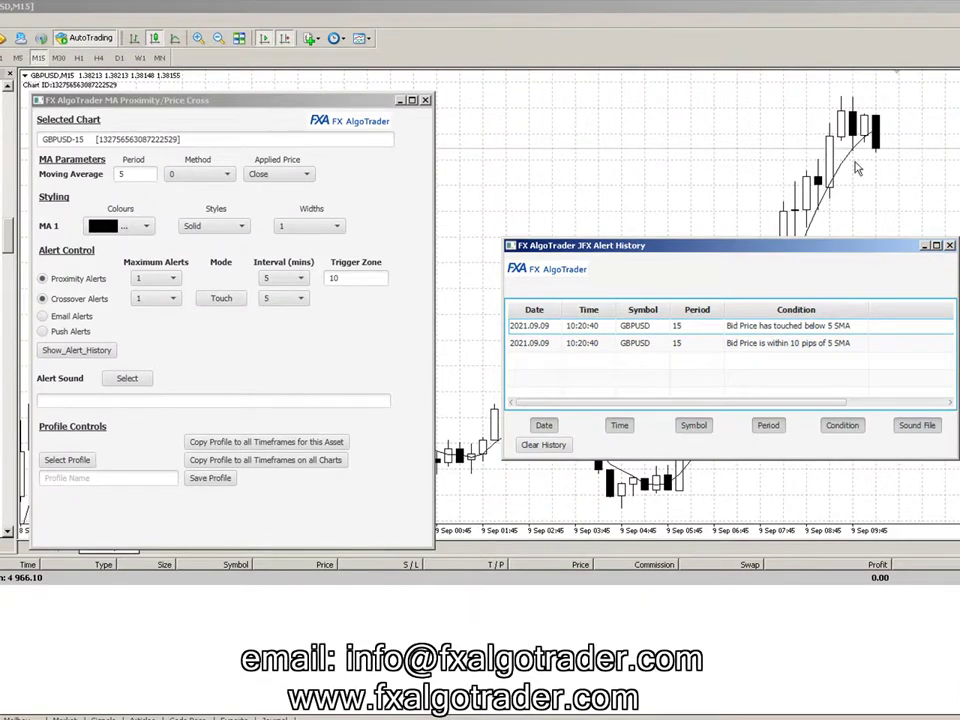
Step: Set the GBPUSD M15 crossover alert mode to Printed and enable email and push alerts alongside the proximity alerts
left_click(44, 281)
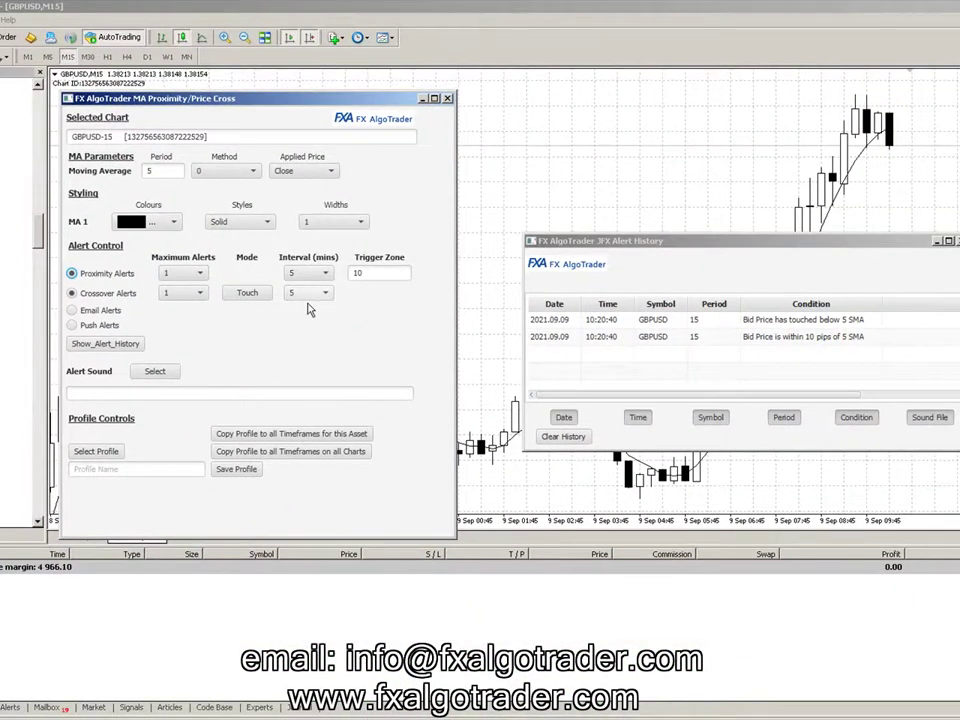
left_click(249, 295)
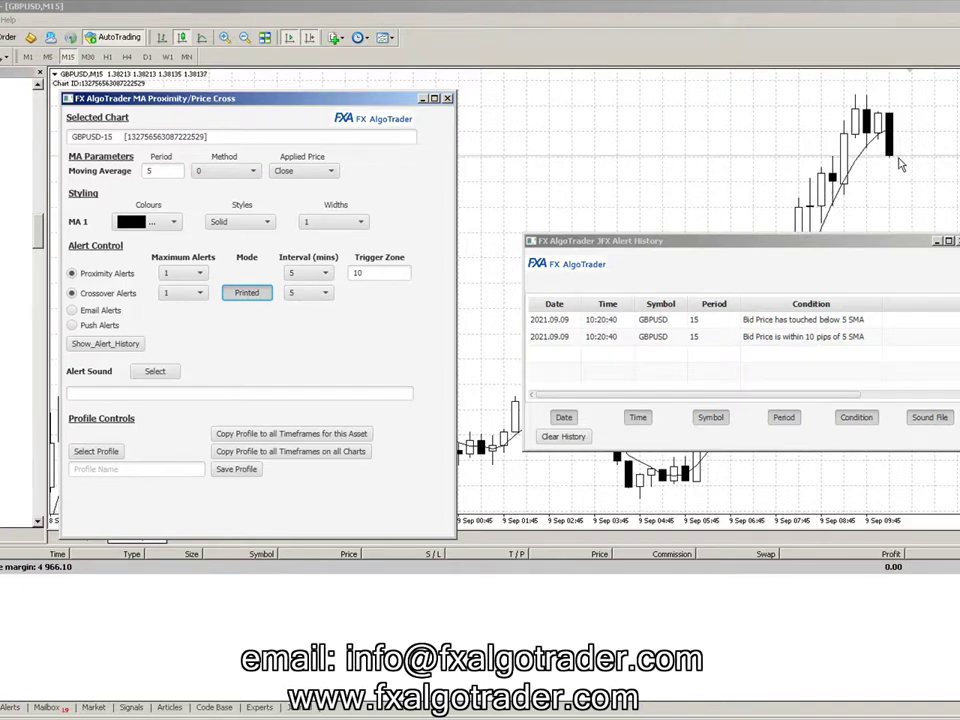
left_click(72, 311)
left_click(72, 325)
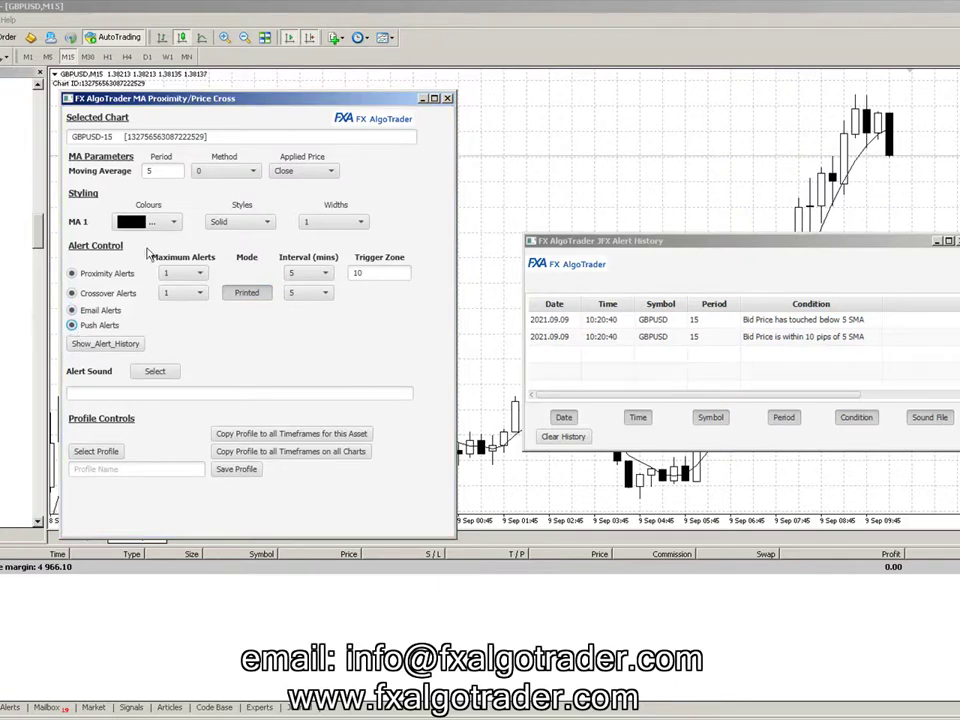
Step: Minimize the alert history window and review the push notification settings in the terminal options without changing them
key("alt+t")
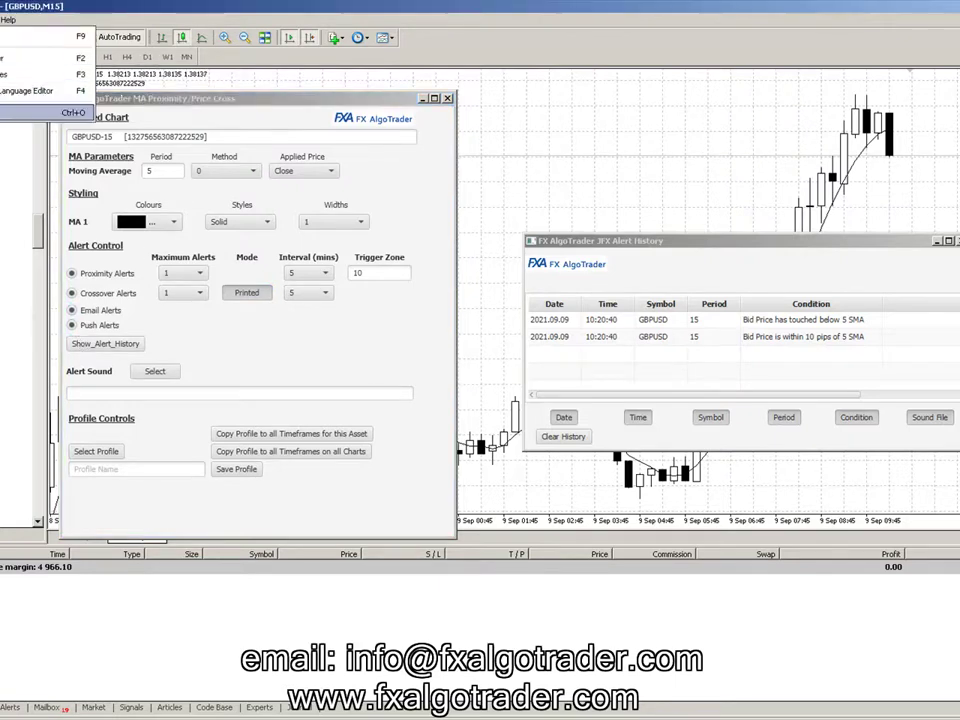
left_click(73, 111)
left_click(937, 243)
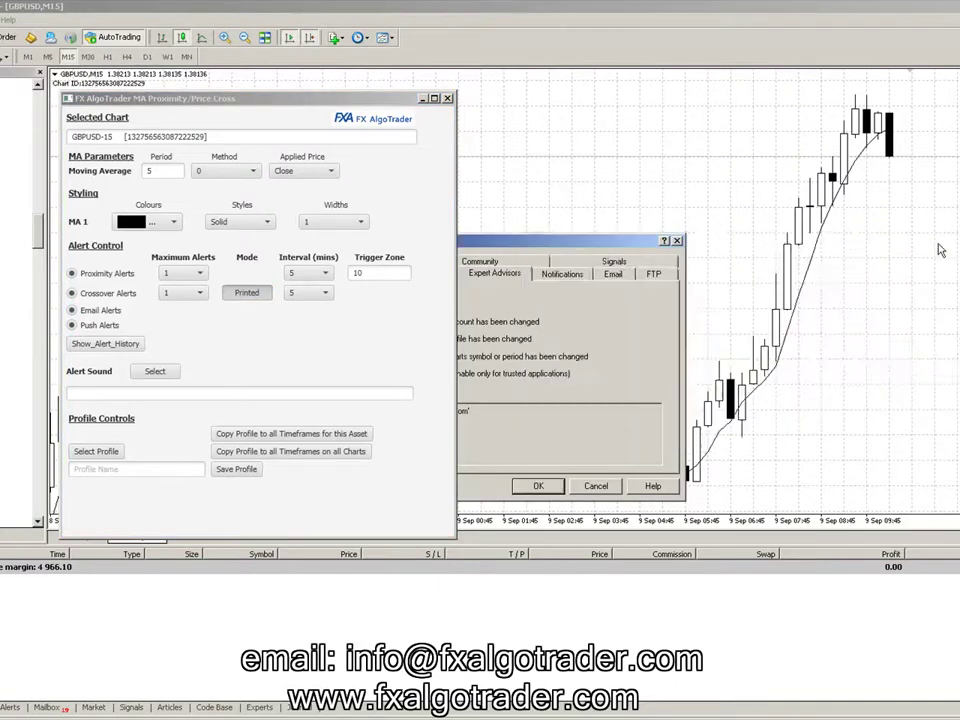
left_click_drag(580, 234, 848, 150)
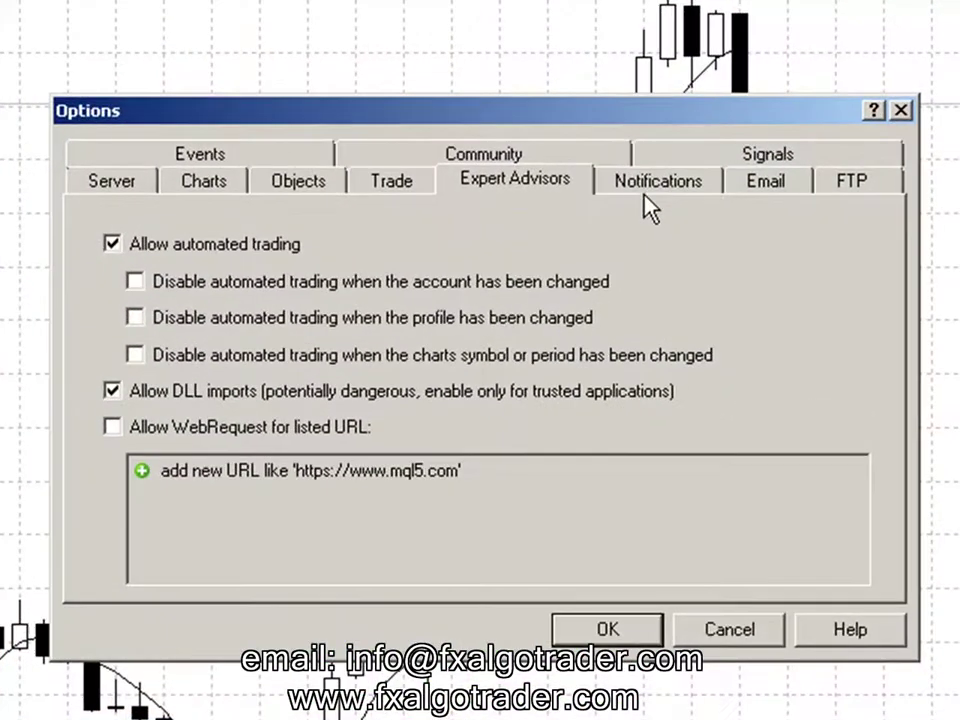
left_click(836, 195)
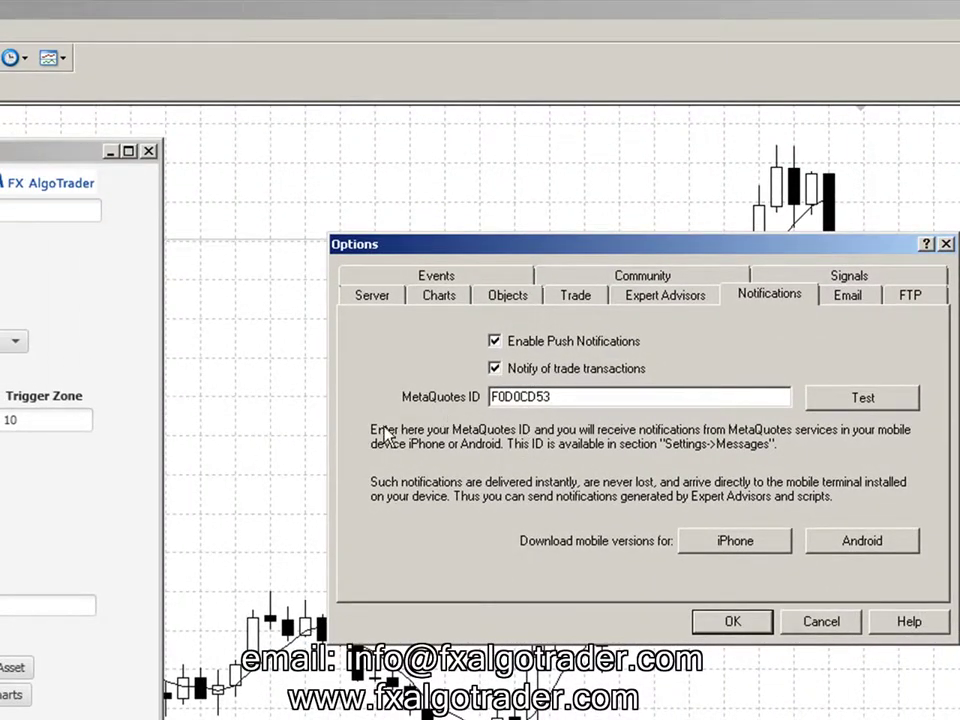
left_click(833, 622)
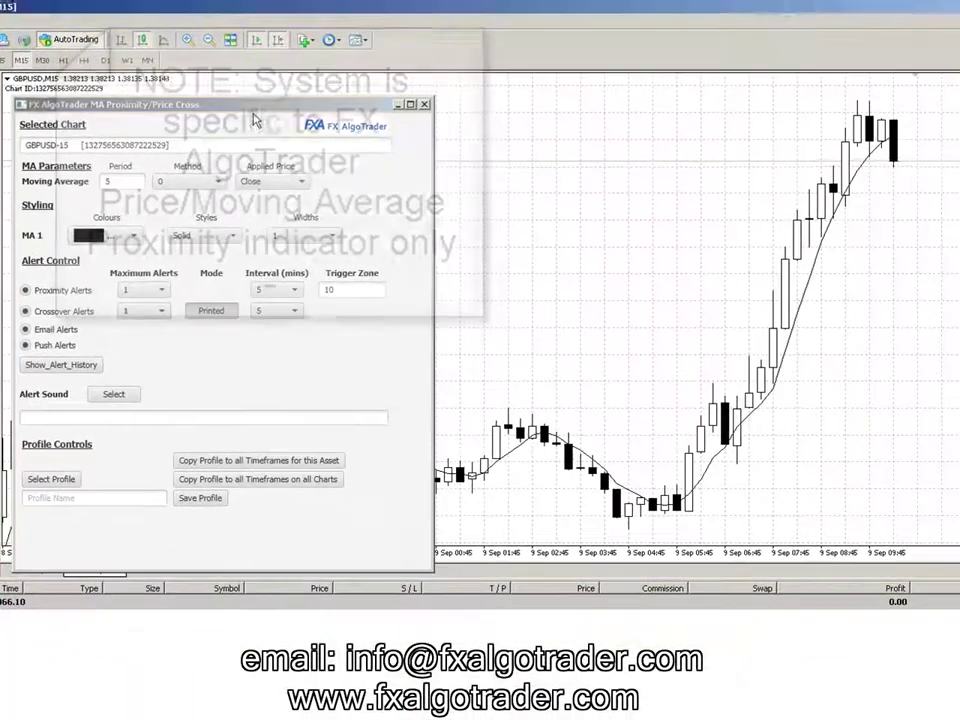
Step: Move the MA Proximity/Price Cross window toward the middle of the chart area and switch to the EURUSD H4 chart
left_click_drag(250, 104, 423, 60)
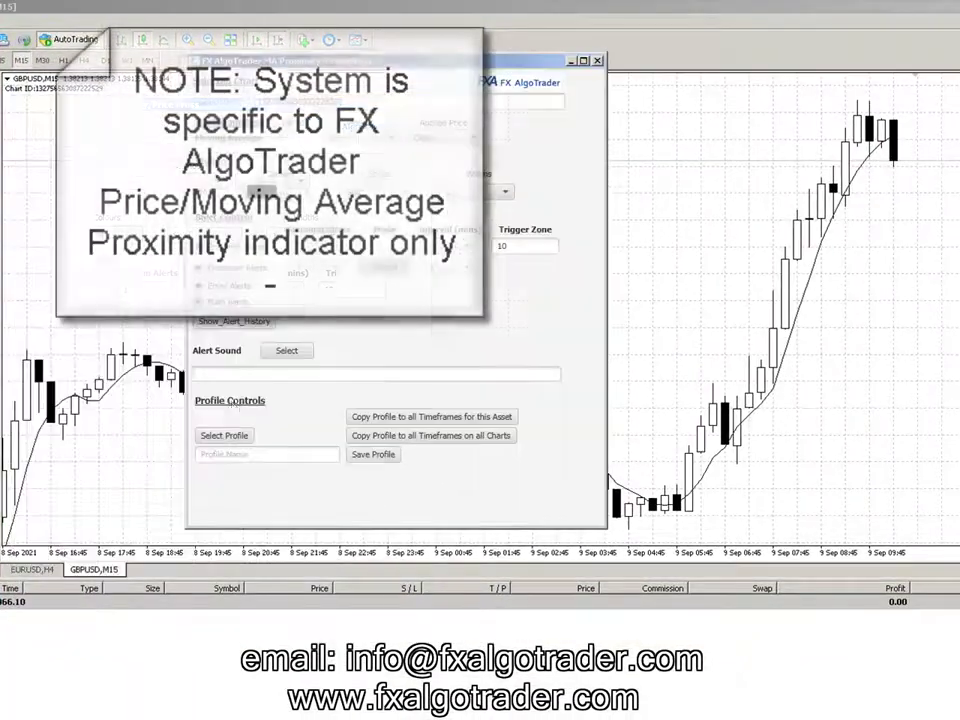
left_click(48, 573)
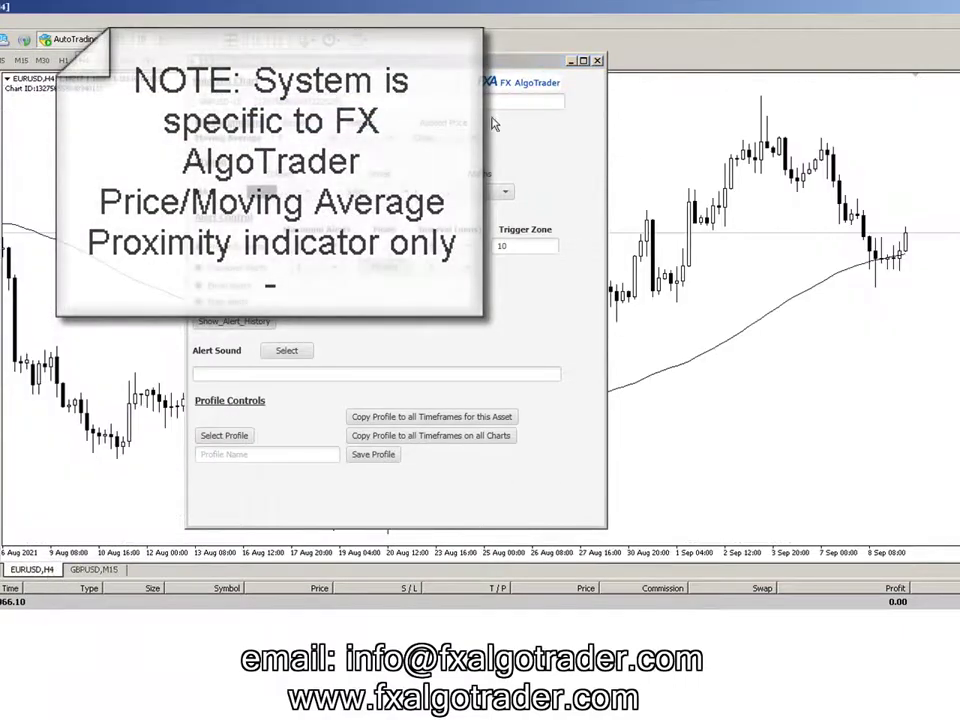